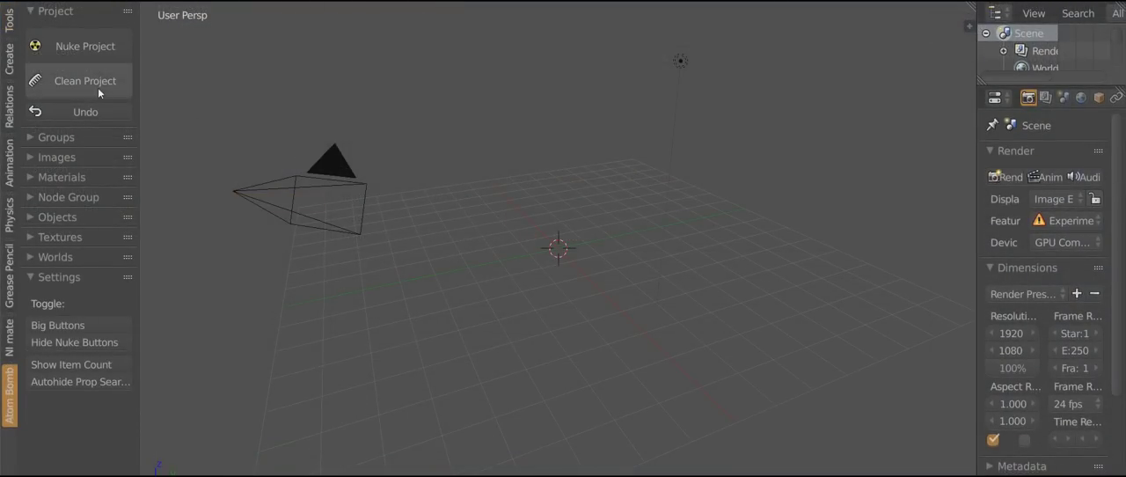
Start Atom Bomb's Clean Project to bring up the Remove unused data warning listing Evil Data.
{"action": "left_click", "coordinate": [98, 88]}
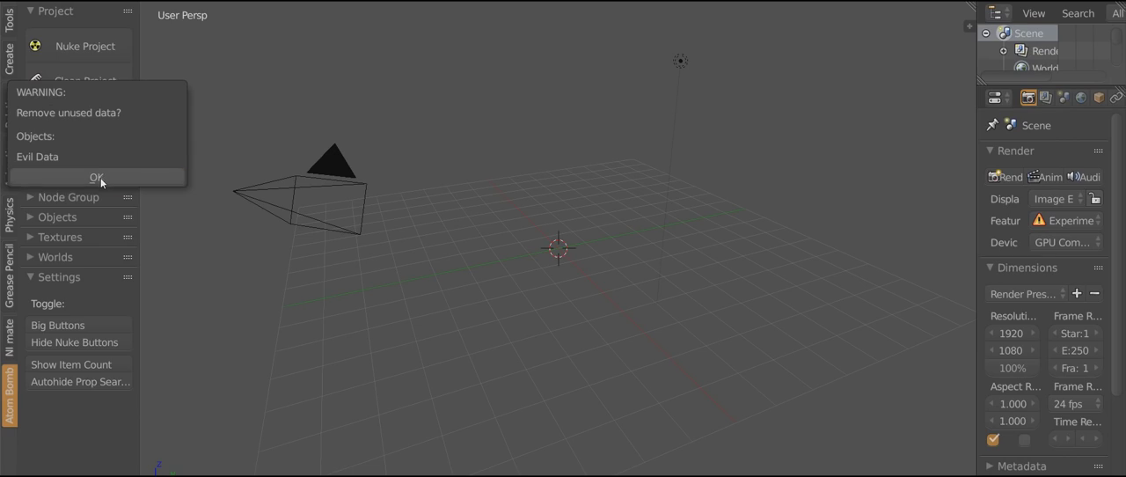